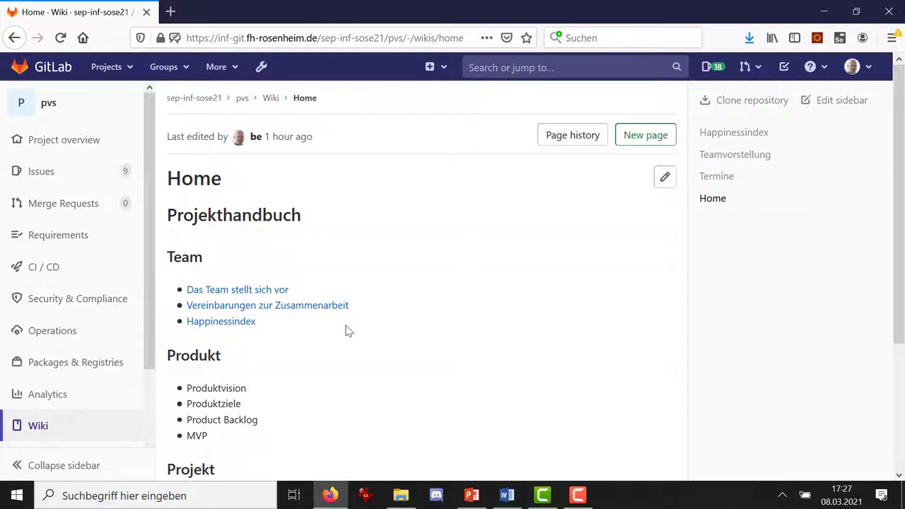
# Step: Open the Happinessindex wiki page from the Team list and open its content for editing
pyautogui.click(214, 327)
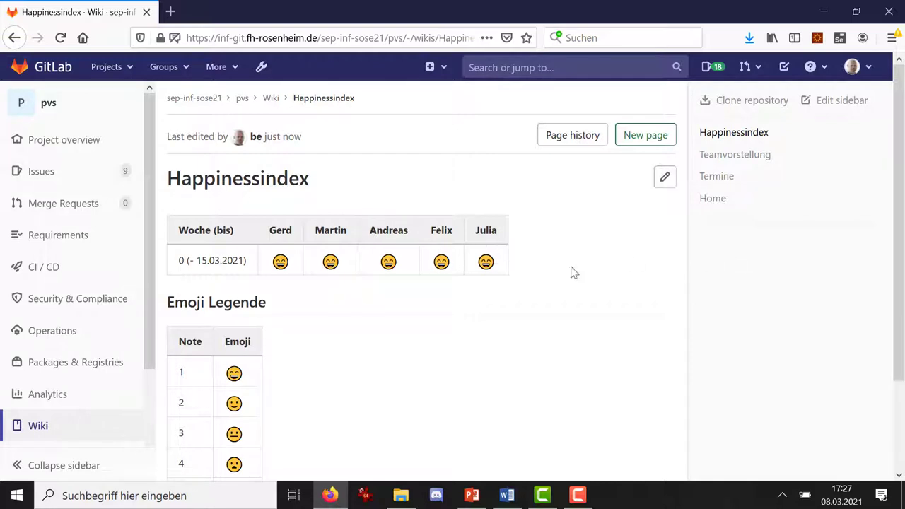
pyautogui.scroll(-2, 488, 282)
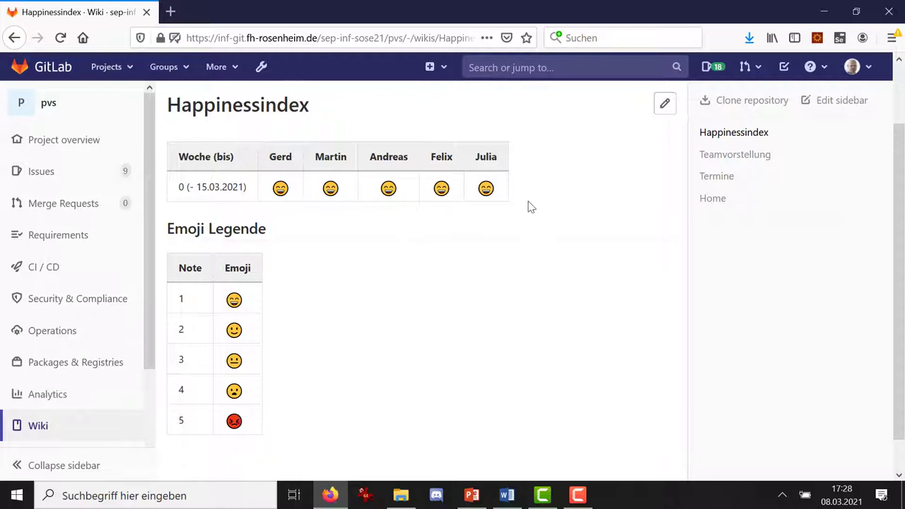
pyautogui.click(664, 106)
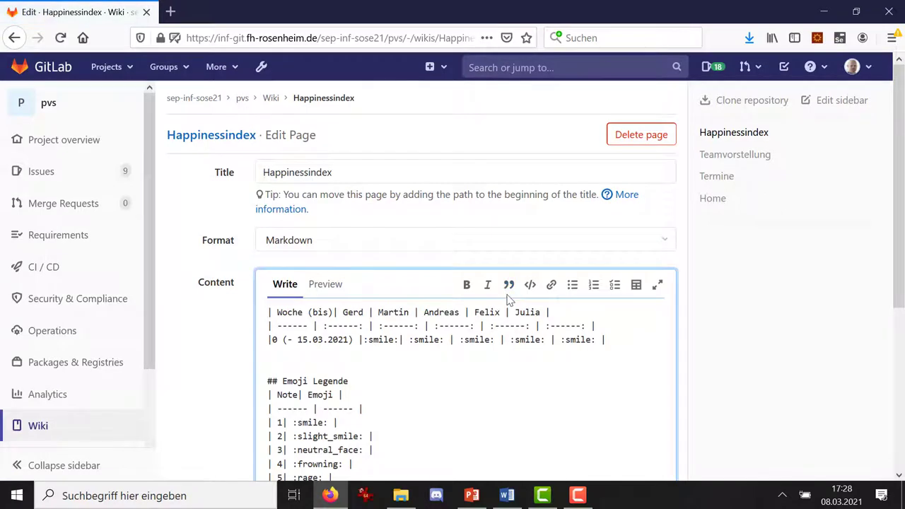
pyautogui.scroll(-2, 507, 297)
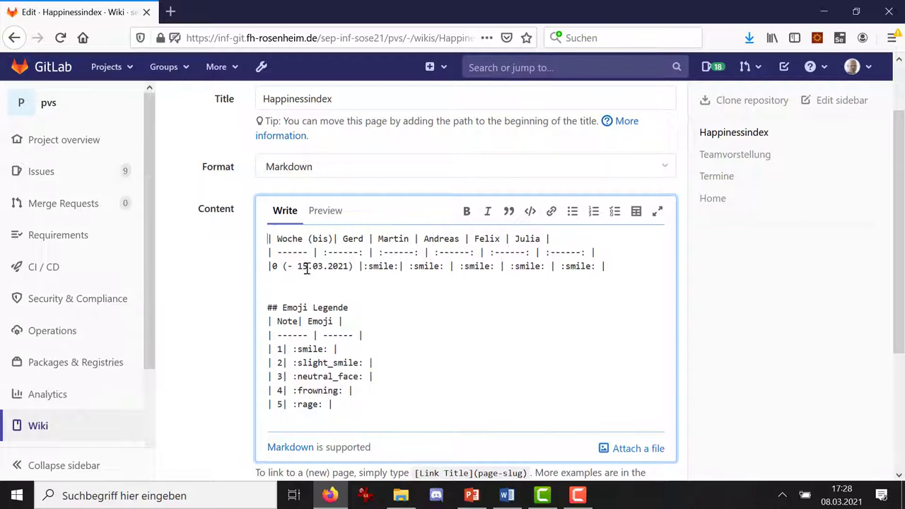
# Step: Add the missing spaces before and after the first :smile: entry in the week 0 table row
pyautogui.click(362, 266)
pyautogui.write('|')
pyautogui.press('Right')
pyautogui.press('Right')
pyautogui.press('Right')
pyautogui.press('Right')
pyautogui.press('Right')
pyautogui.press('Right')
pyautogui.press('Right')
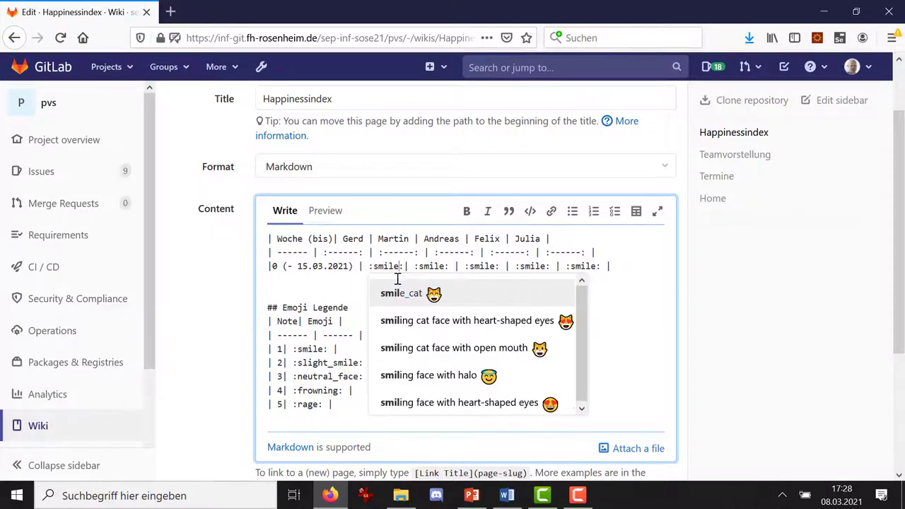
pyautogui.press('Left')
pyautogui.press('Left')
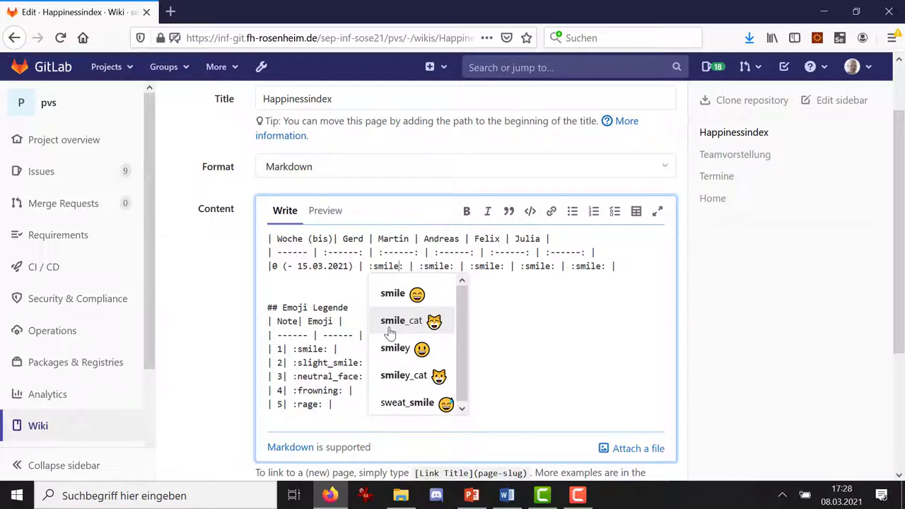
pyautogui.click(564, 346)
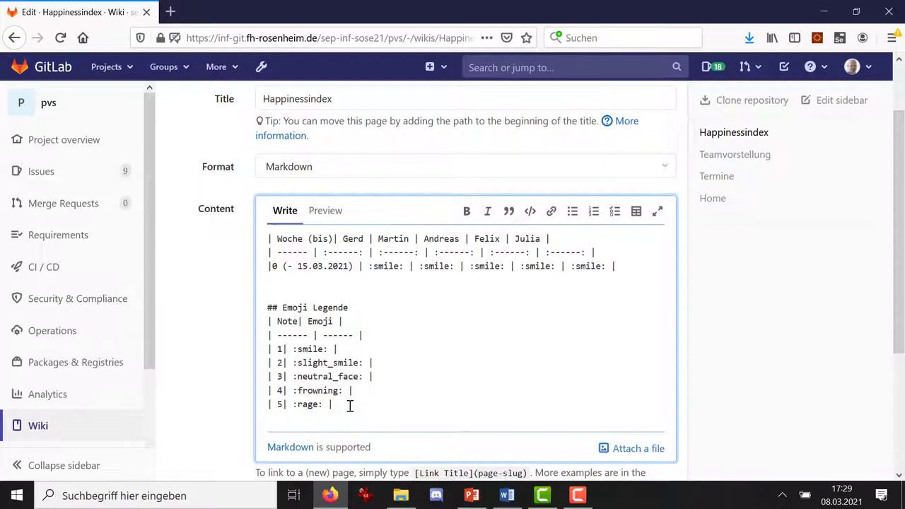
# Step: Duplicate the week 0 table row onto the line directly below it
pyautogui.moveTo(618, 266); pyautogui.dragTo(267, 266)
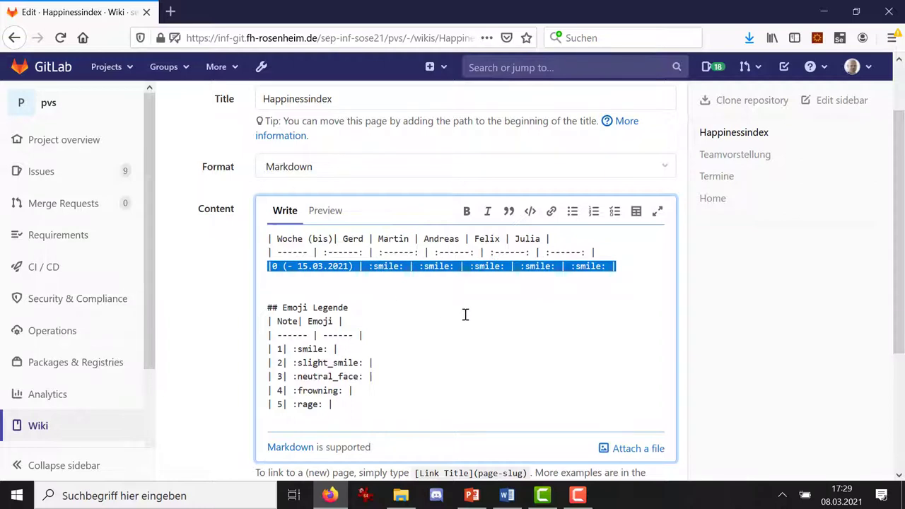
pyautogui.hotkey('ctrl', 'c')
pyautogui.press('Left')
pyautogui.press('Down')
pyautogui.hotkey('ctrl', 'v')
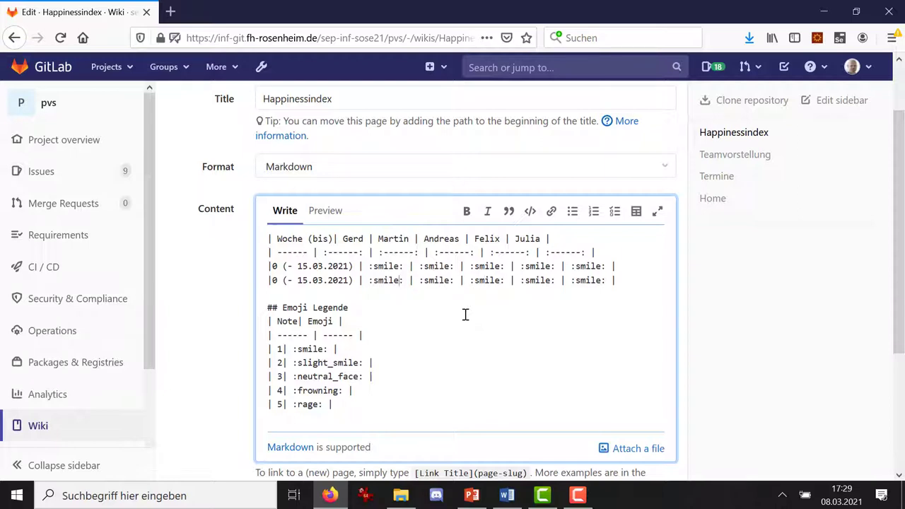
# Step: Change the duplicated row's week number to 1 and its end date to 22.03.2021
pyautogui.hotkey('ctrl', 'Left')
pyautogui.hotkey('ctrl', 'Left')
pyautogui.hotkey('ctrl', 'Left')
pyautogui.hotkey('ctrl', 'Left')
pyautogui.hotkey('ctrl', 'Left')
pyautogui.hotkey('ctrl', 'Left')
pyautogui.press('BackSpace')
pyautogui.write('1')
pyautogui.press('Right')
pyautogui.press('Right')
pyautogui.hotkey('shift', 'Right')
pyautogui.hotkey('shift', 'Right')
pyautogui.write('222')
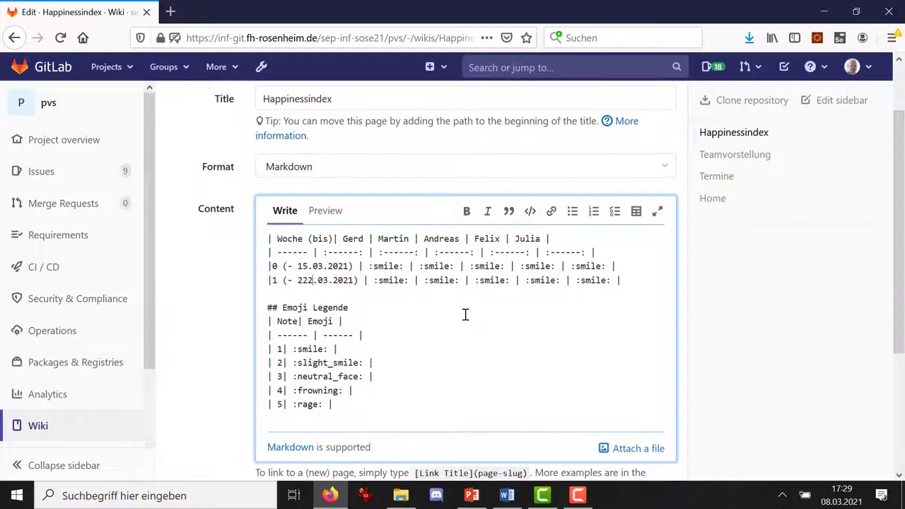
pyautogui.press('BackSpace')
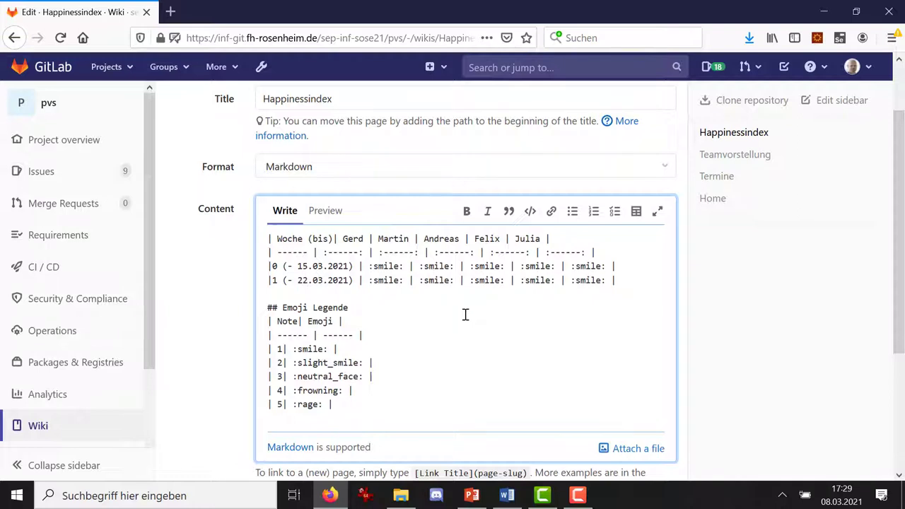
# Step: Replace the first team member's rating in the week 1 row with the :rage: code from the emoji legend
pyautogui.press('Right')
pyautogui.press('Right')
pyautogui.press('Right')
pyautogui.press('Right')
pyautogui.press('Right')
pyautogui.press('Right')
pyautogui.press('Right')
pyautogui.press('Right')
pyautogui.press('Right')
pyautogui.press('Right')
pyautogui.press('Right')
pyautogui.press('Right')
pyautogui.moveTo(294, 404); pyautogui.dragTo(322, 405)
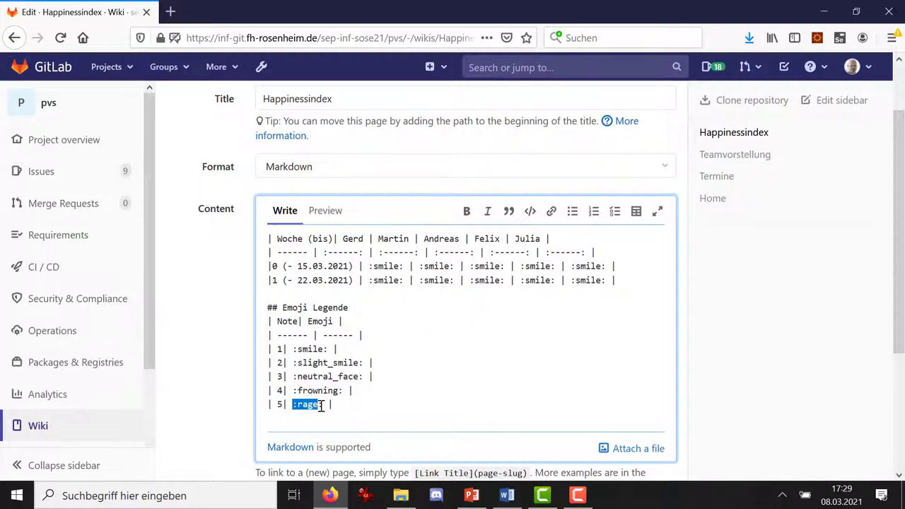
pyautogui.moveTo(368, 280); pyautogui.dragTo(403, 280)
pyautogui.hotkey('ctrl', 'v')
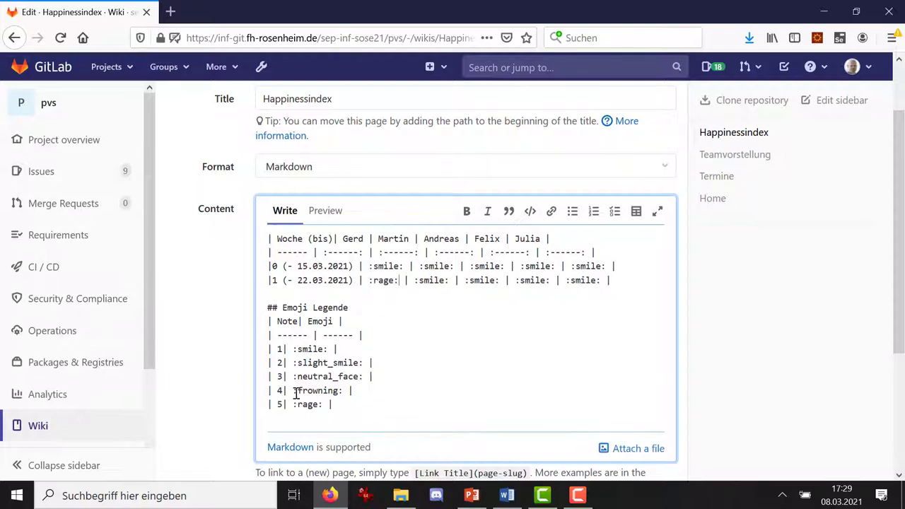
# Step: Replace the third team member's rating in the week 1 row with :frowning: copied from the legend
pyautogui.moveTo(294, 391); pyautogui.dragTo(345, 390)
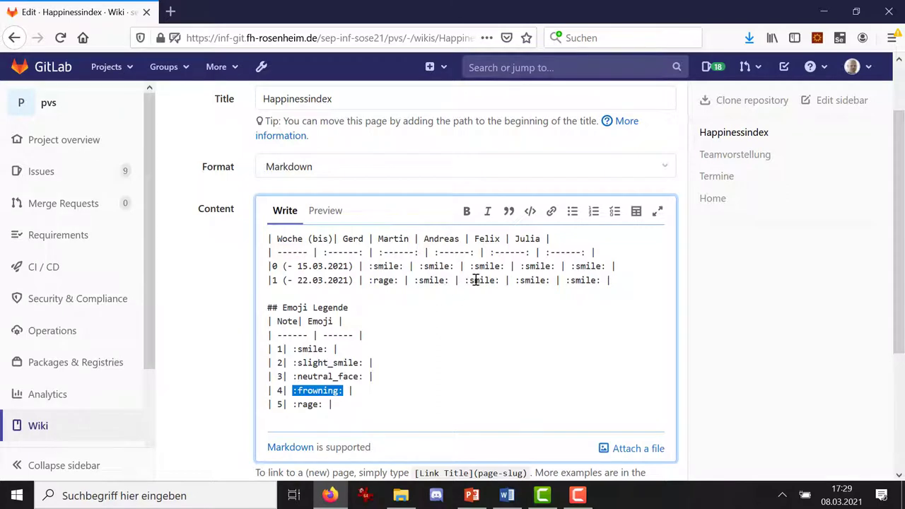
pyautogui.moveTo(465, 280); pyautogui.dragTo(502, 280)
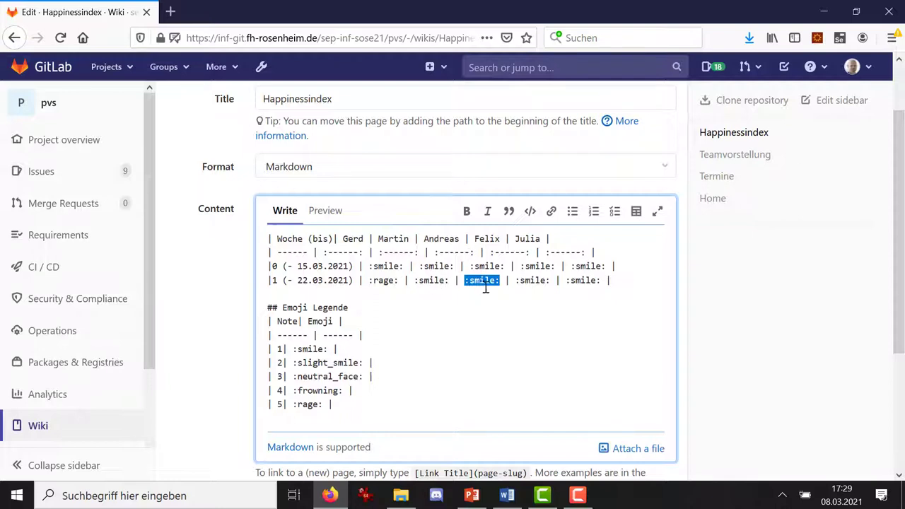
pyautogui.hotkey('ctrl', 'v')
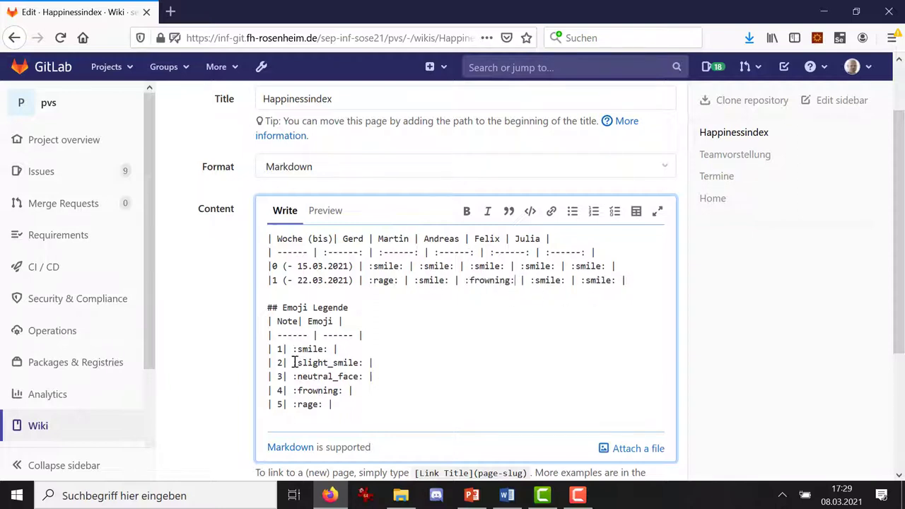
# Step: Replace the fourth team member's week 1 rating with :slight_smile: from the legend and save the page changes
pyautogui.moveTo(293, 362); pyautogui.dragTo(367, 362)
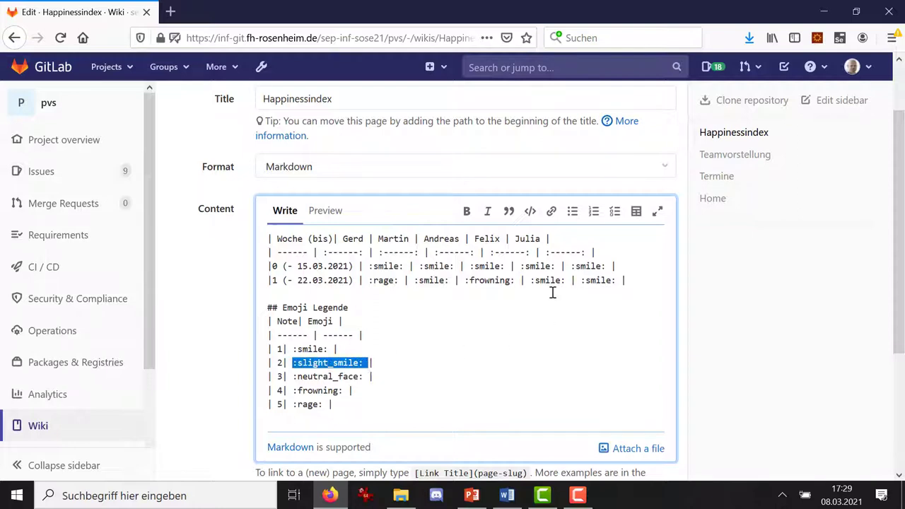
pyautogui.moveTo(532, 280)
pyautogui.mouseDown()
pyautogui.moveTo(557, 288)
pyautogui.moveTo(563, 282)
pyautogui.moveTo(462, 328)
pyautogui.moveTo(570, 278)
pyautogui.moveTo(532, 281)
pyautogui.mouseUp()
pyautogui.hotkey('ctrl', 'v')
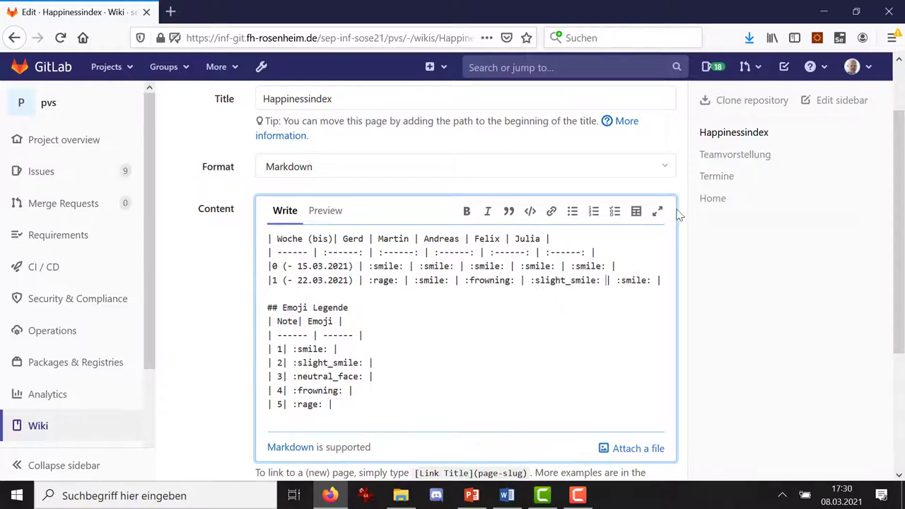
pyautogui.scroll(-3, 212, 418)
pyautogui.click(217, 396)
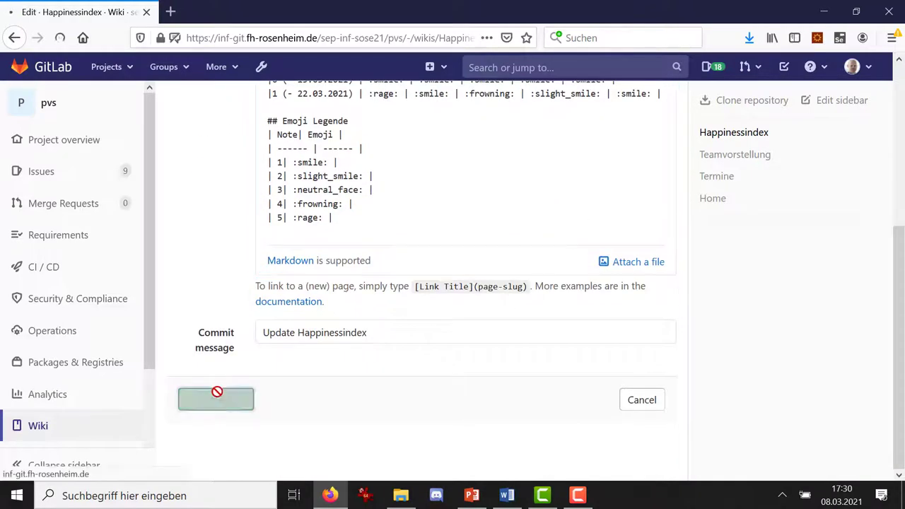